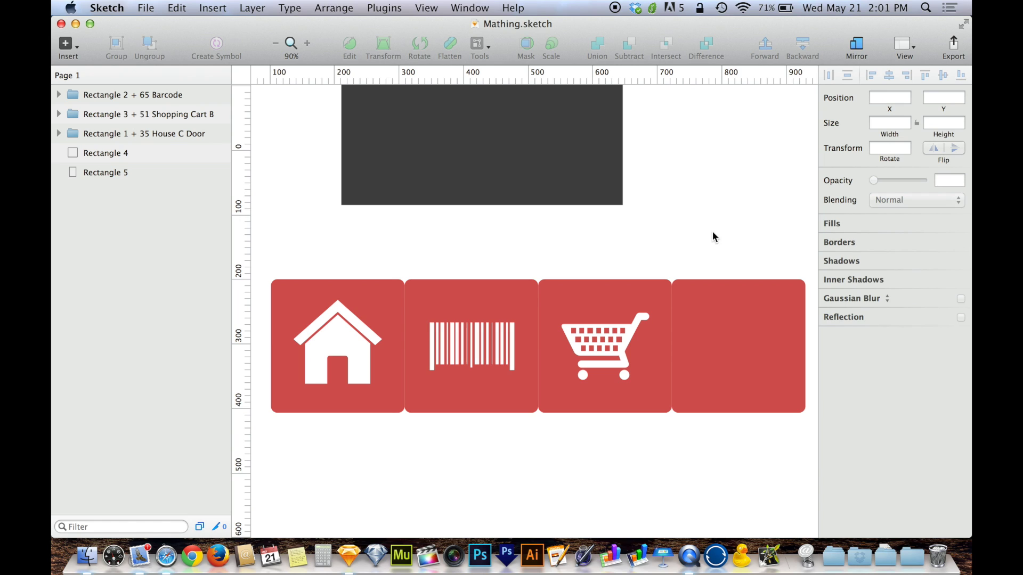
Copy the triple gear icon from the Tools artboard in the Icon Megapack V2 file.
left_click(712, 322)
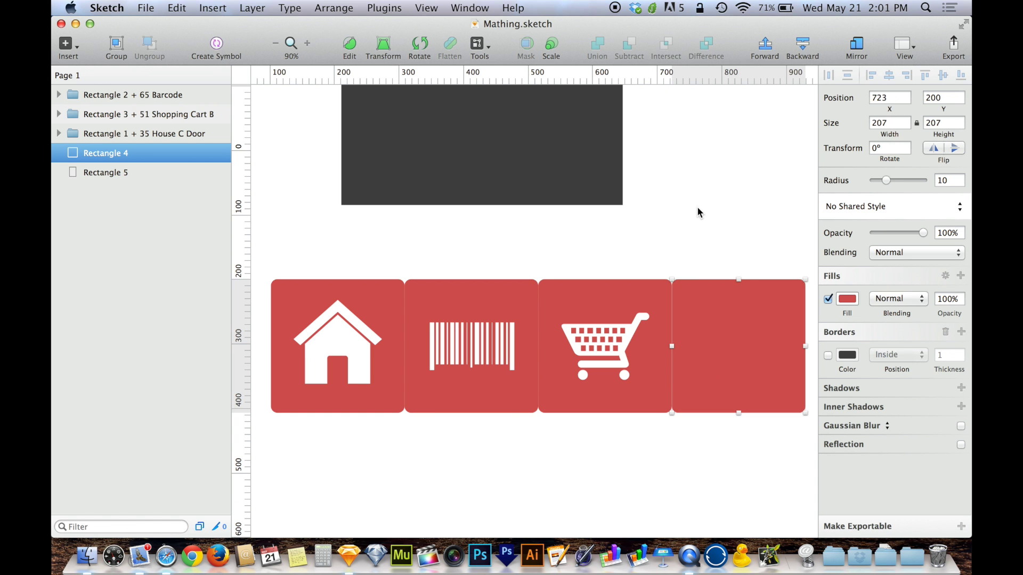
key("ctrl+Up")
left_click(519, 290)
scroll(518, 288, "down", 20)
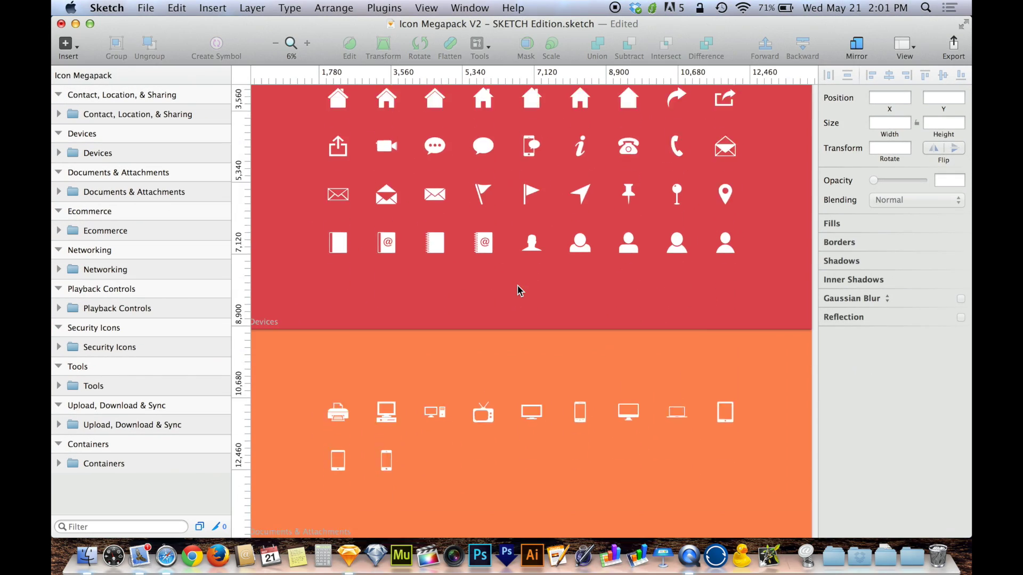
scroll(517, 289, "down", 17)
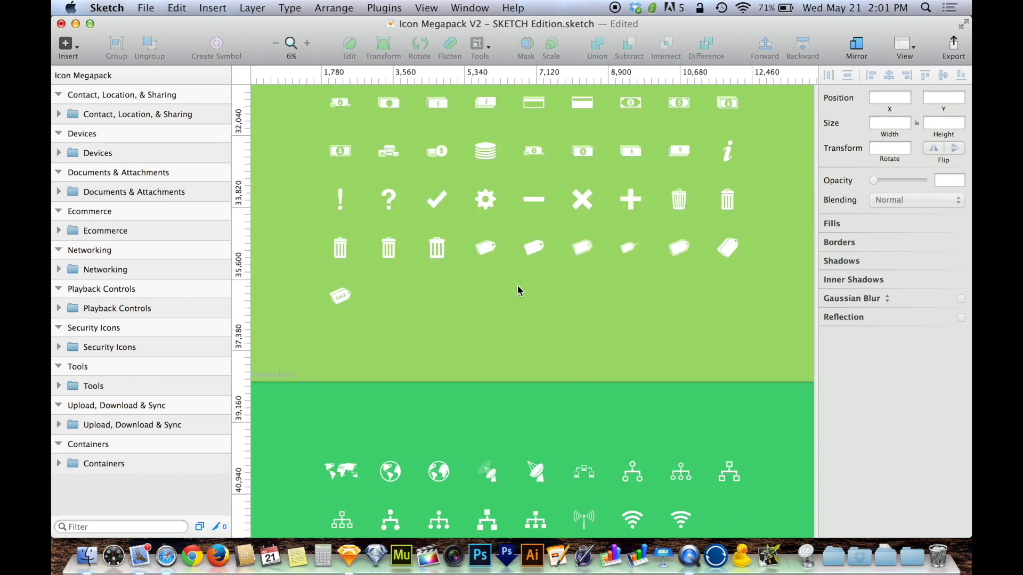
scroll(519, 289, "down", 8)
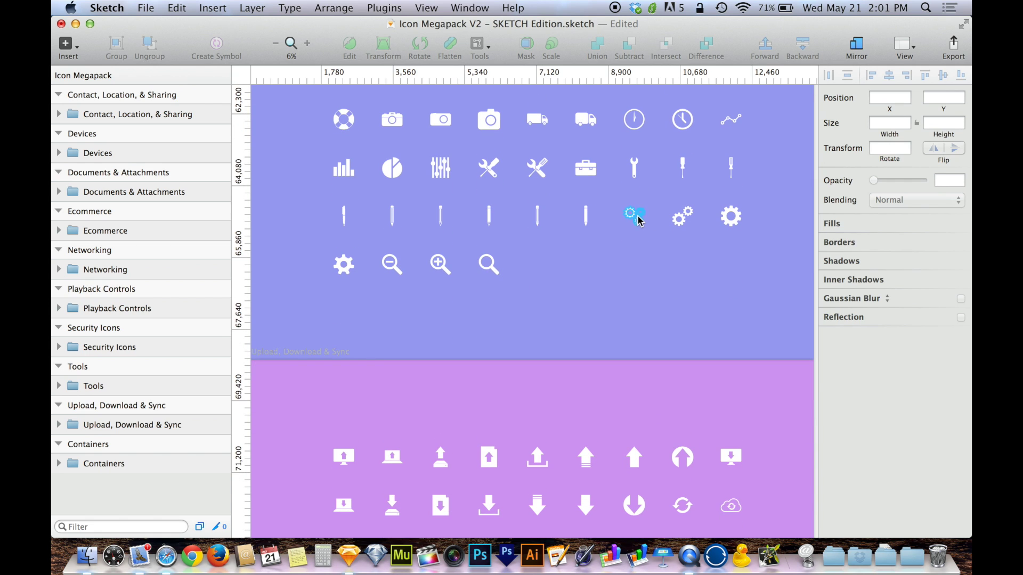
left_click(638, 223)
key("ctrl+Up")
left_click(613, 154)
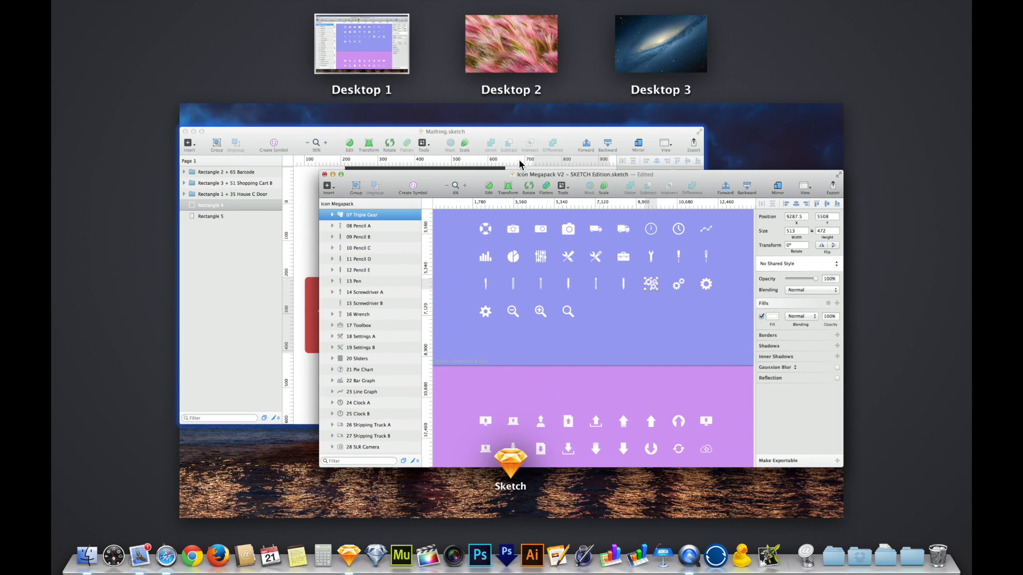
Paste the gear, shrink it to 142 × 131, centre it on the fourth tile, and group it with Rectangle 4.
key("super+v")
left_click_drag(702, 161, 596, 237)
left_click_drag(539, 260, 759, 302)
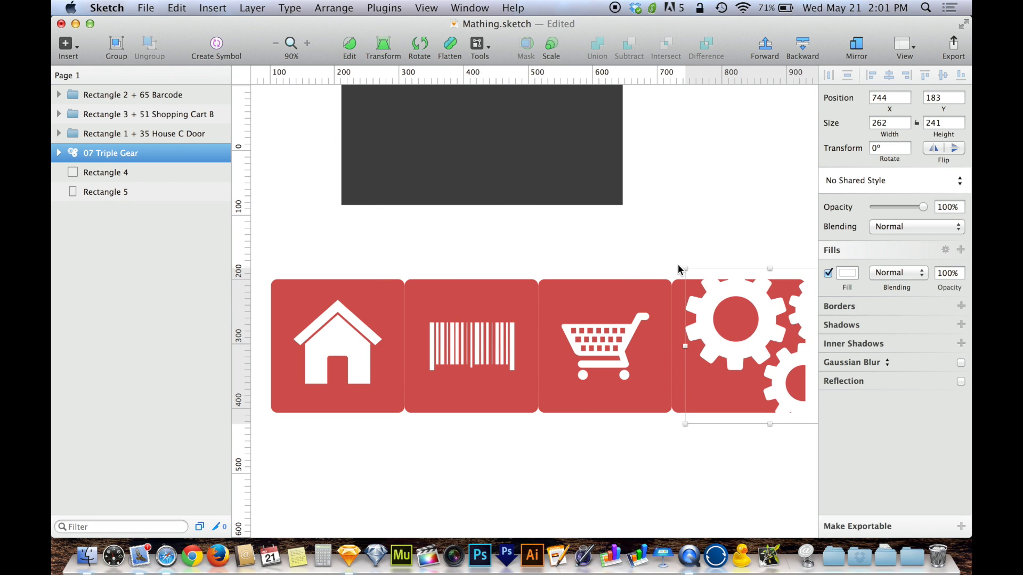
left_click_drag(685, 269, 724, 304)
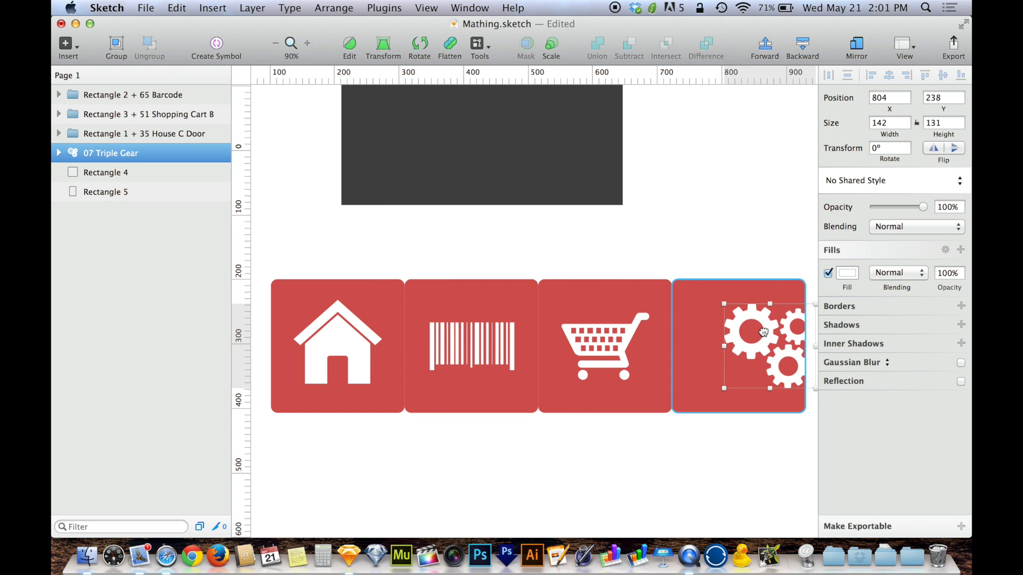
left_click_drag(763, 335, 732, 335)
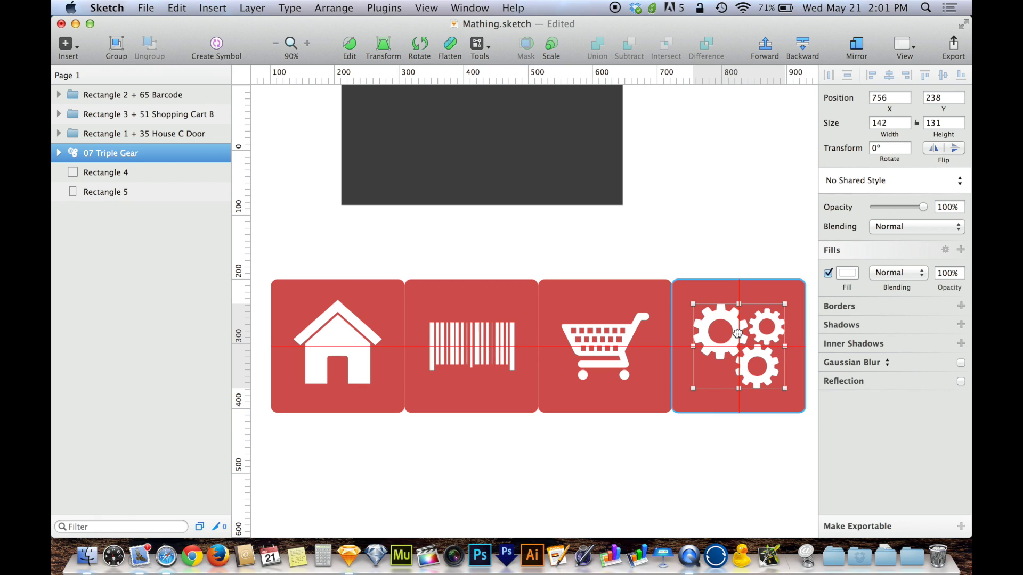
left_click(147, 170, "shift")
key("super+g")
left_click(310, 333)
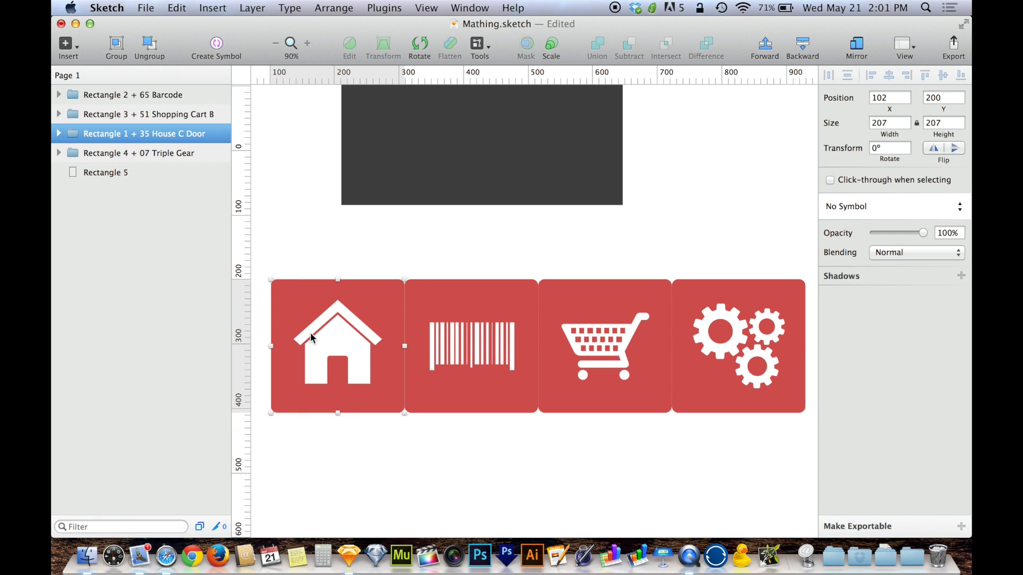
left_click(442, 347)
left_click(602, 354)
left_click(694, 361)
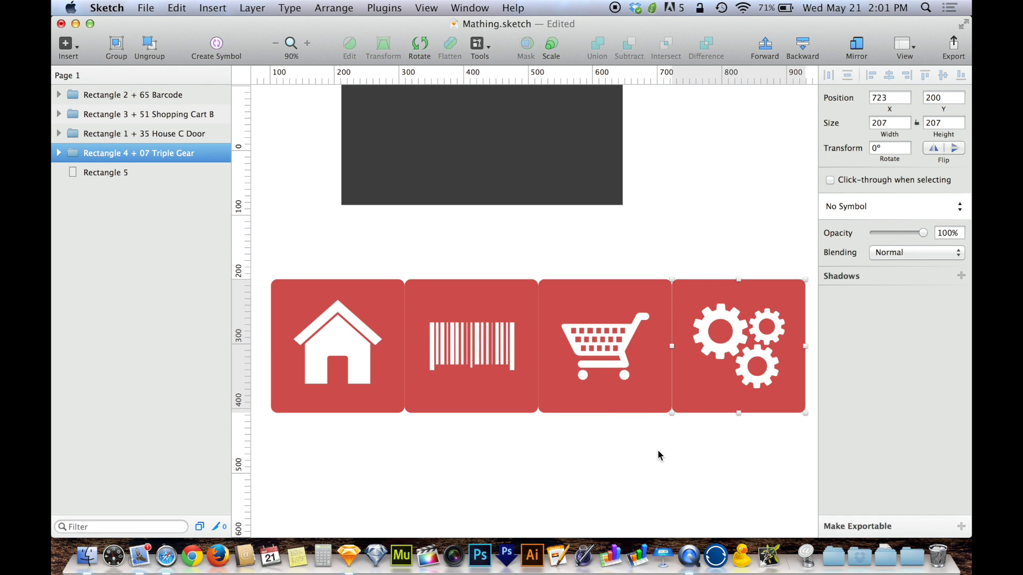
left_click(517, 370)
left_click(359, 342)
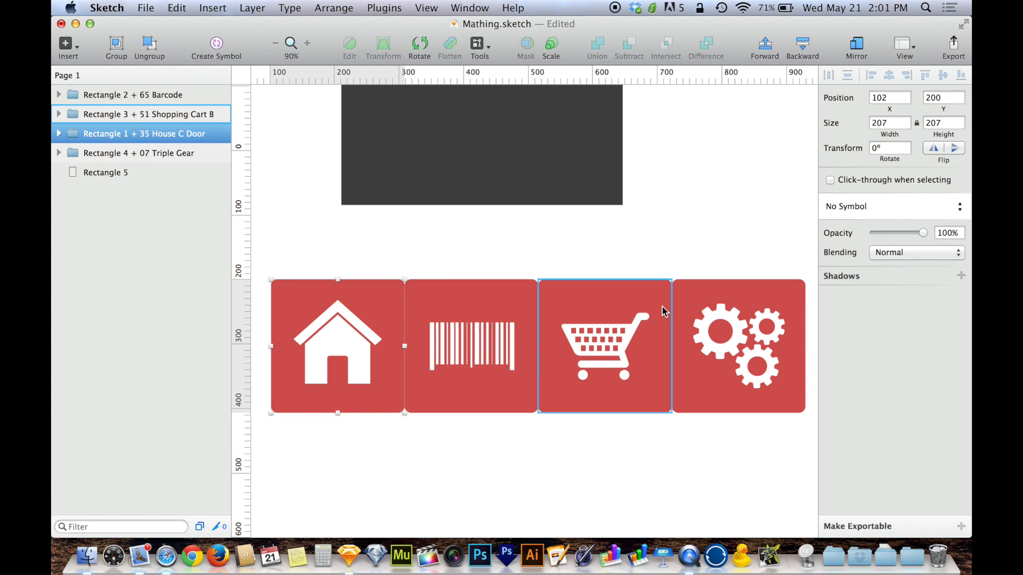
left_click(684, 309)
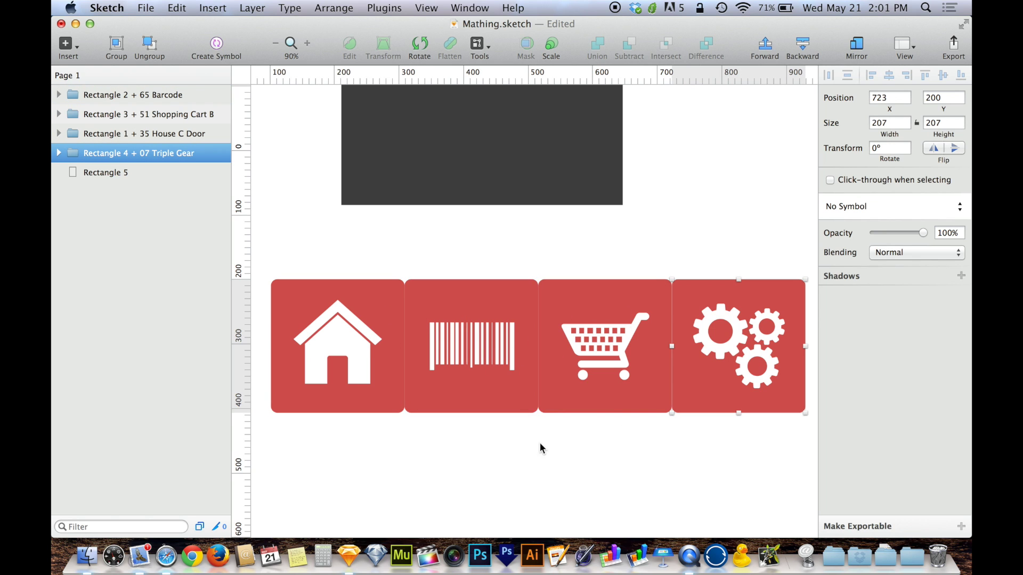
left_click(336, 347)
left_click(481, 331)
left_click(579, 339)
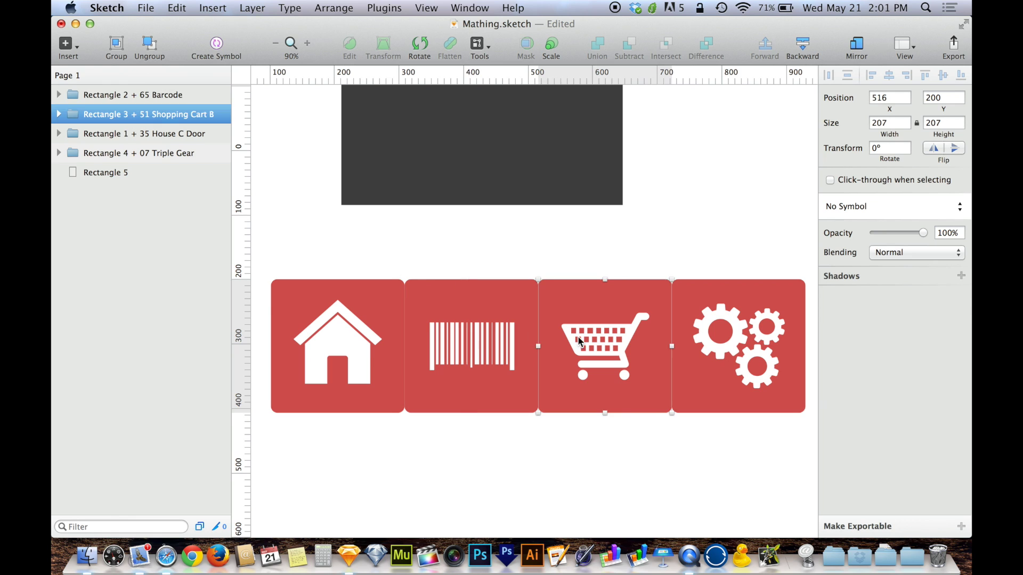
left_click(735, 347)
left_click(504, 249)
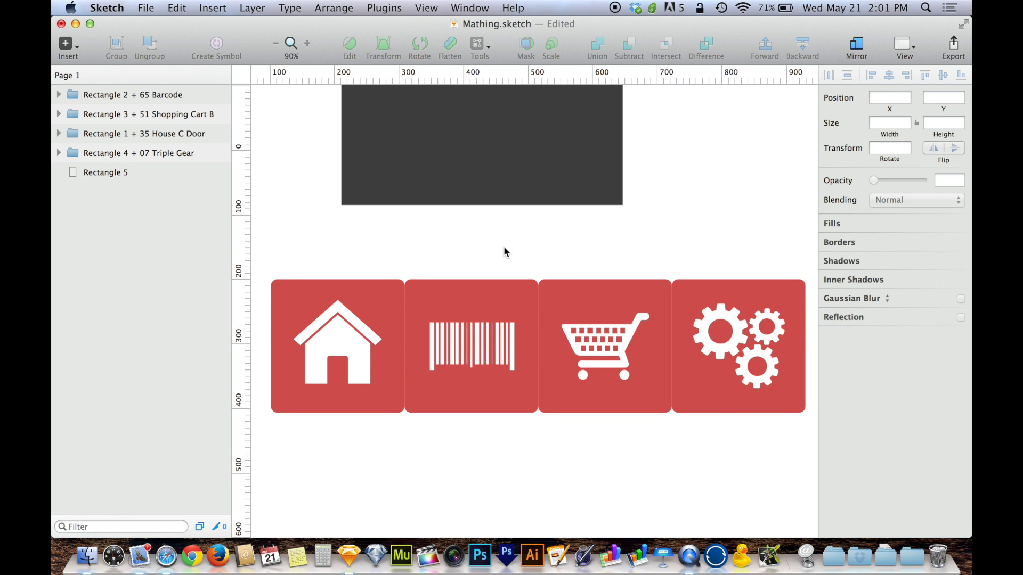
left_click_drag(277, 237, 750, 411)
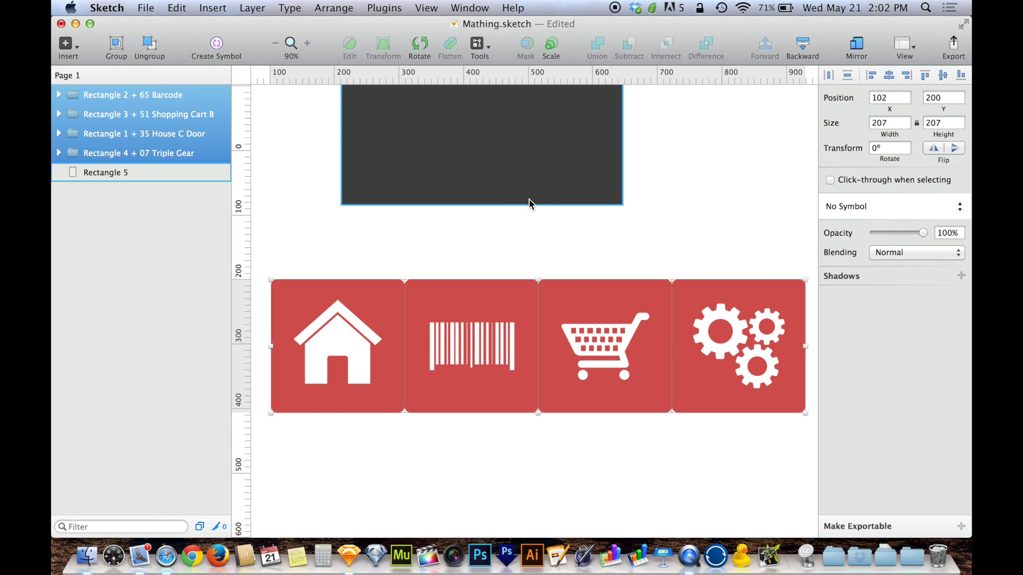
left_click(516, 203)
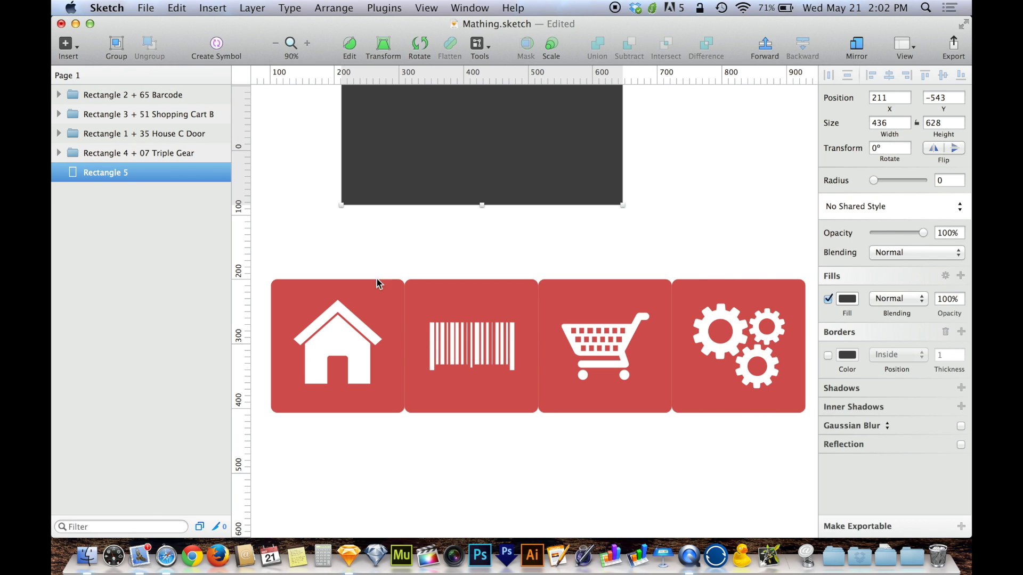
left_click(383, 301)
left_click_drag(379, 250, 777, 401)
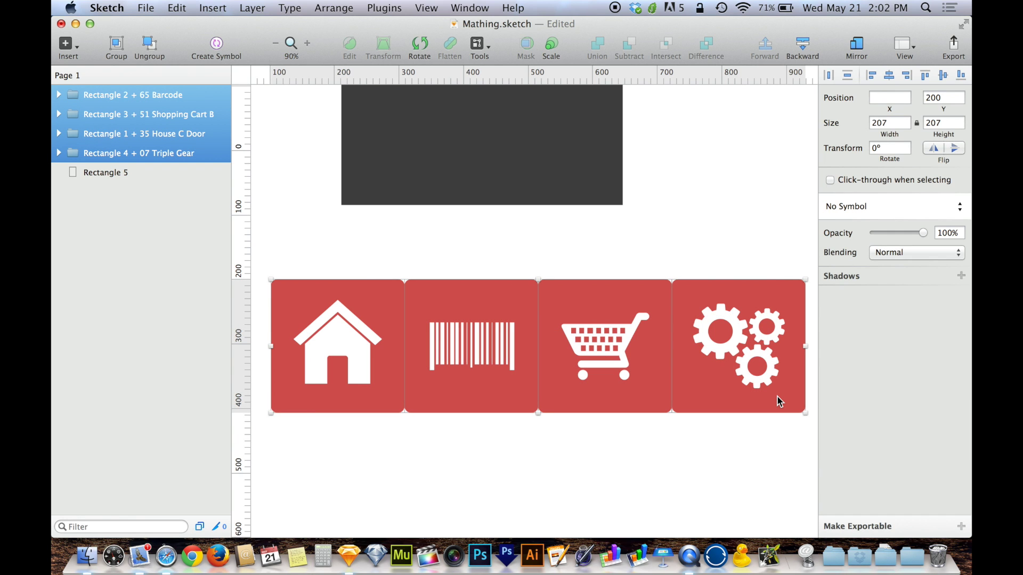
left_click(889, 124)
Try a tile width of 436/4 (109), then undo back to 207 × 207 tiles.
left_click_drag(898, 125, 833, 126)
type("436/4")
key("Return")
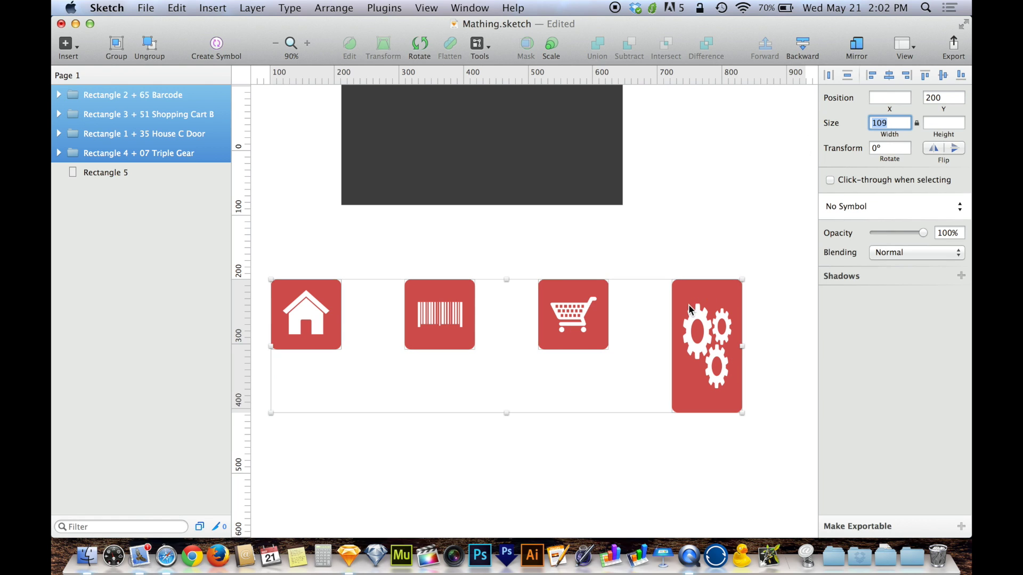
key("super+z")
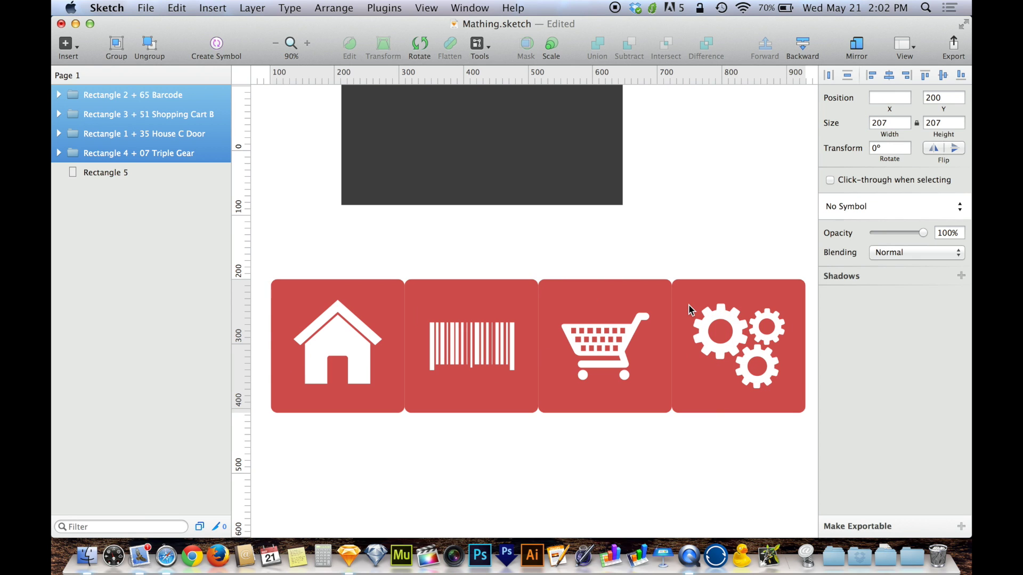
left_click(562, 248)
left_click(507, 298)
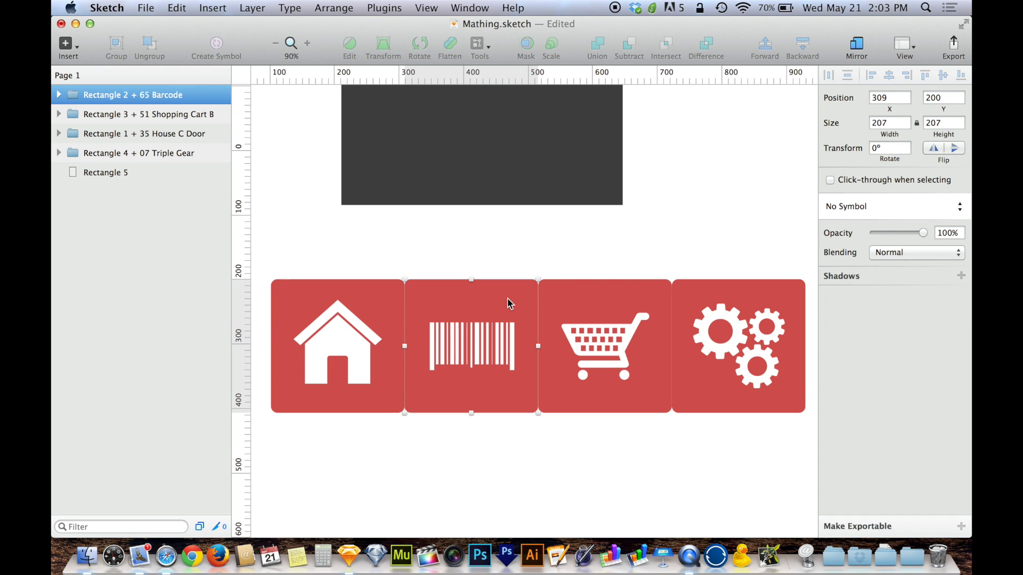
left_click(353, 314)
left_click(430, 323)
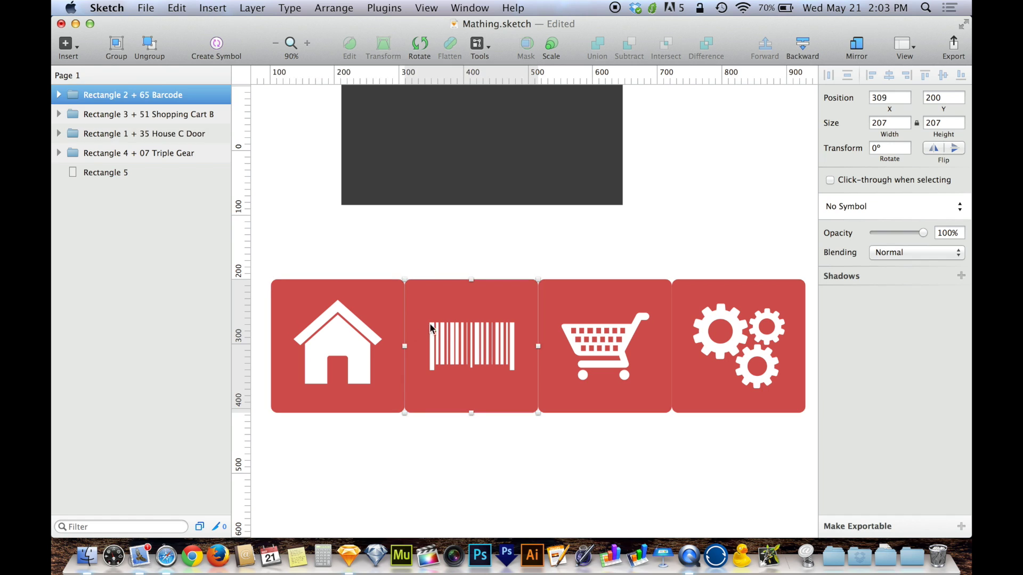
left_click(470, 325)
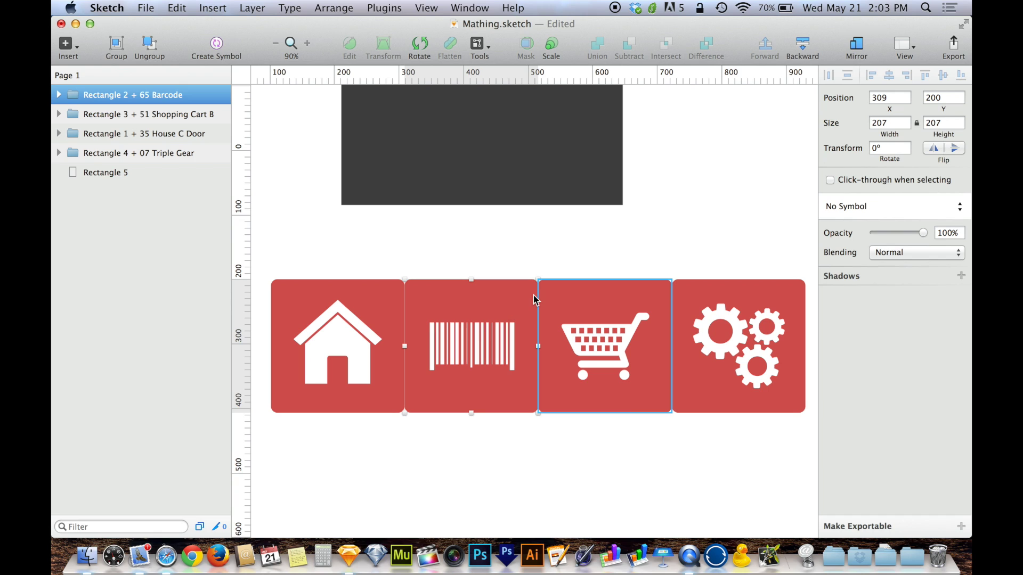
left_click(634, 356)
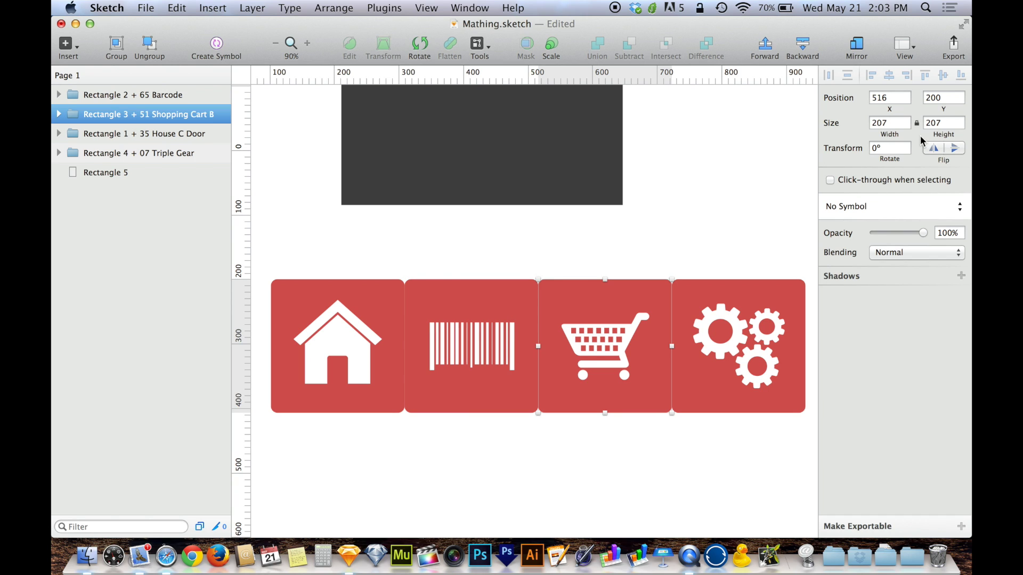
left_click(765, 355)
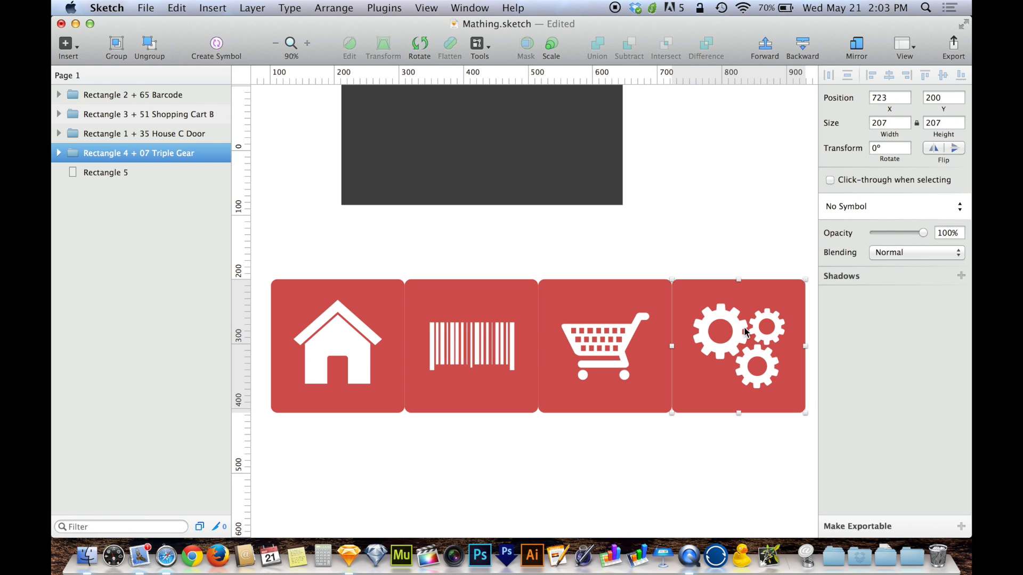
left_click_drag(328, 252, 759, 430)
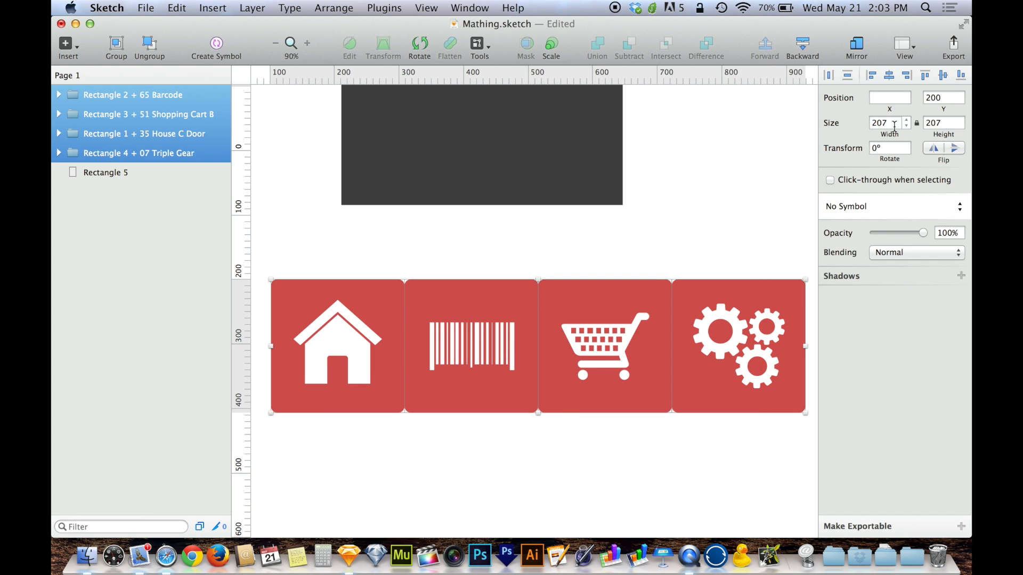
Resize all four icon tiles to 109 × 109 using 436/4 and move them toward the dark box.
left_click(894, 124)
type("436/4")
key("Return")
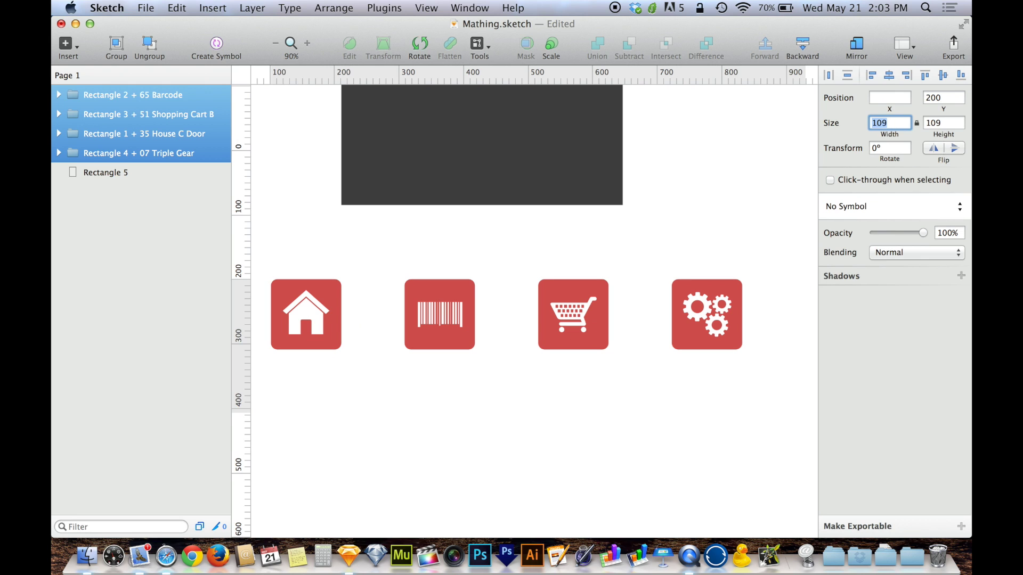
left_click_drag(299, 319, 383, 187)
left_click(339, 373)
Line up the house, barcode, cart and gear icons edge to edge along the dark box.
left_click(473, 331)
left_click_drag(473, 331, 453, 186)
left_click(566, 285)
left_click_drag(565, 285, 485, 149)
left_click(733, 309)
left_click_drag(733, 309, 588, 173)
left_click(619, 294)
scroll(619, 292, "up", 5)
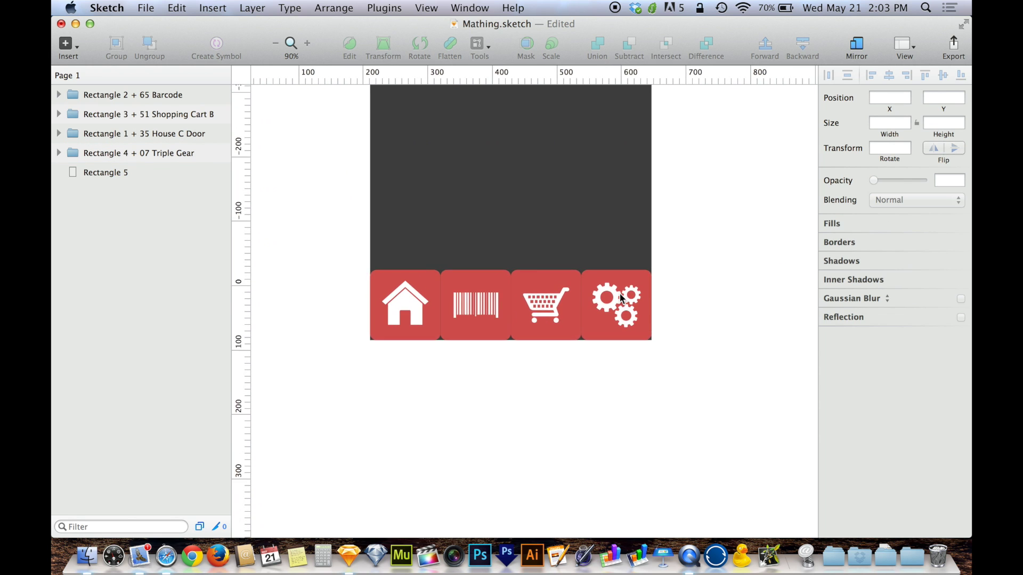
Halve the dark gray box (Rectangle 5) height from 628 to 314 by appending /2.
scroll(619, 295, "up", 3)
scroll(618, 293, "down", 5)
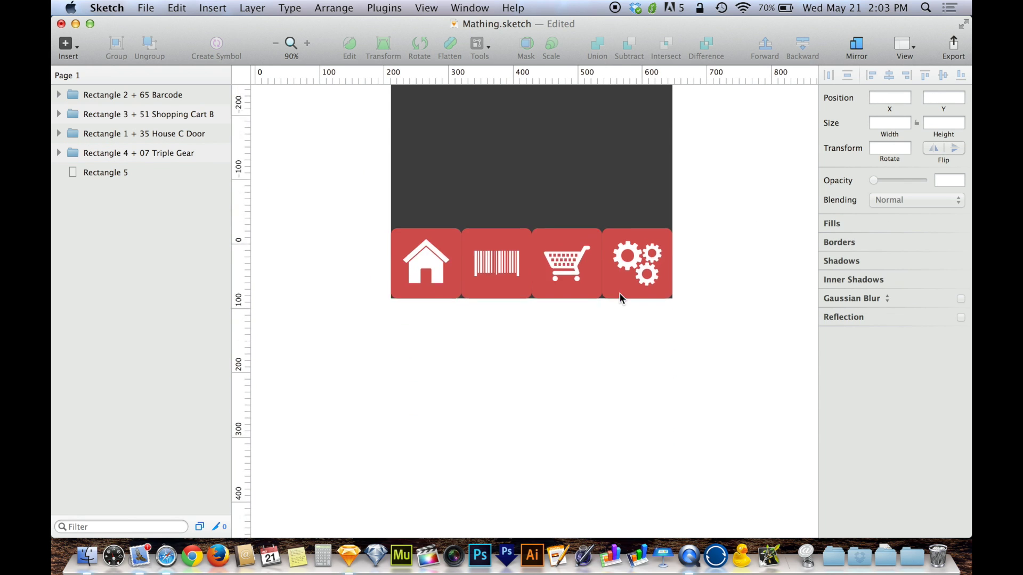
scroll(619, 293, "down", 2)
scroll(619, 293, "right", 2)
scroll(619, 292, "up", 6)
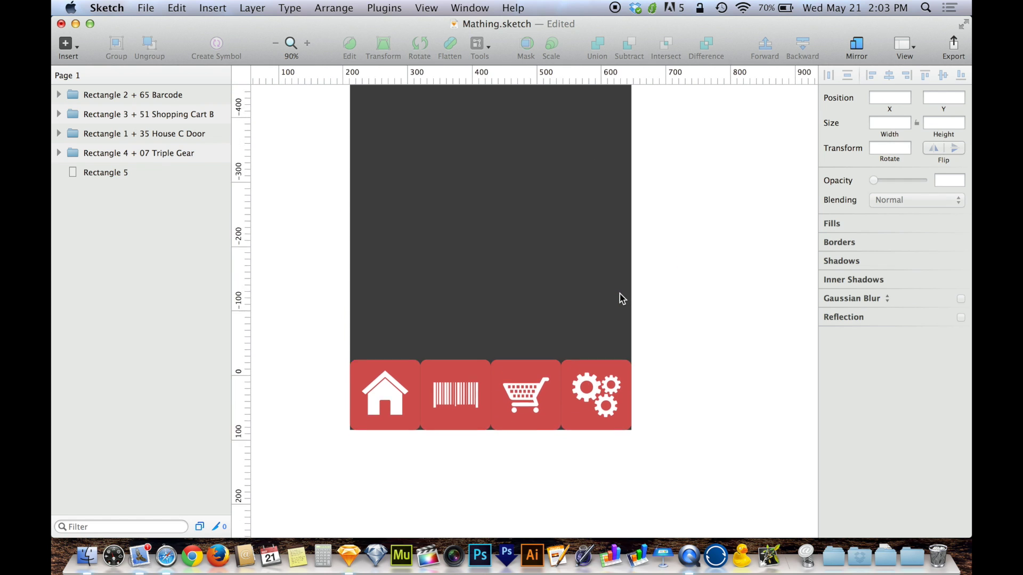
scroll(618, 293, "up", 3)
scroll(619, 292, "left", 2)
left_click(619, 293)
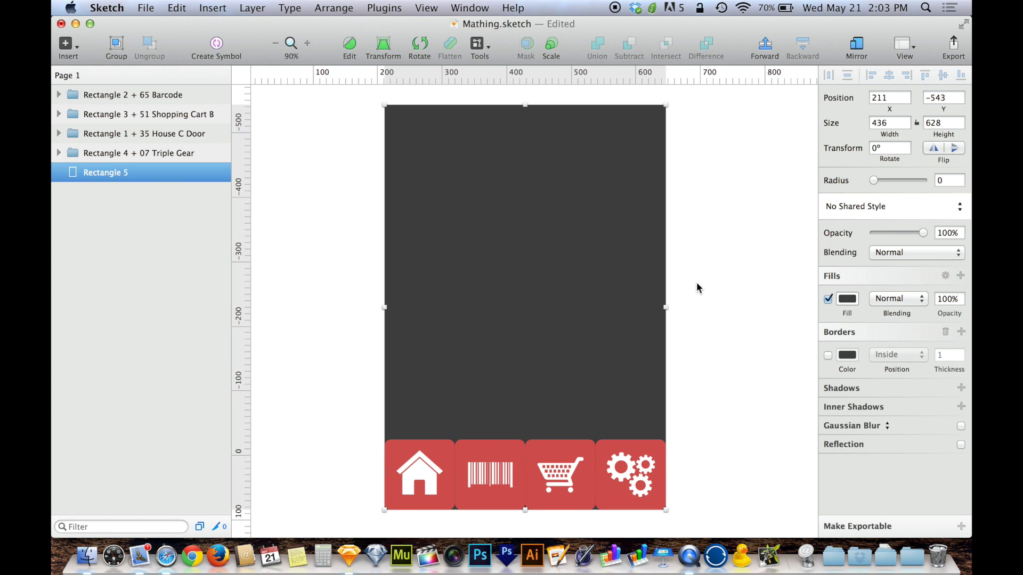
left_click(946, 122)
type("/2")
key("Return")
left_click(749, 290)
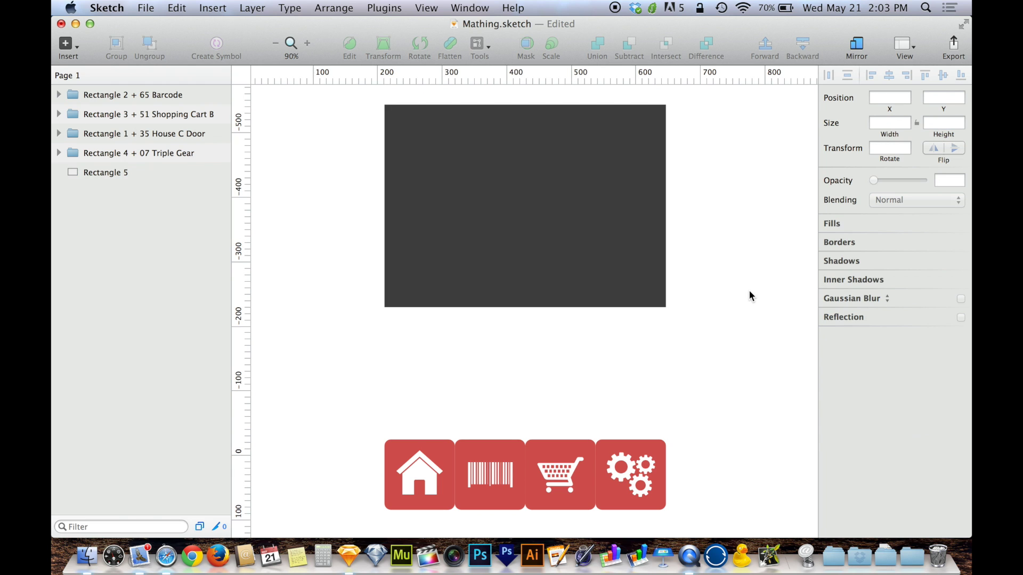
Move the row of four icon tiles up onto the shortened dark box's bottom edge.
left_click(627, 252)
left_click_drag(696, 372, 468, 460)
left_click_drag(402, 465, 402, 290)
left_click(429, 383)
Nudge the house icon and then all four icons left to align with the box.
left_click(408, 290)
key("Left")
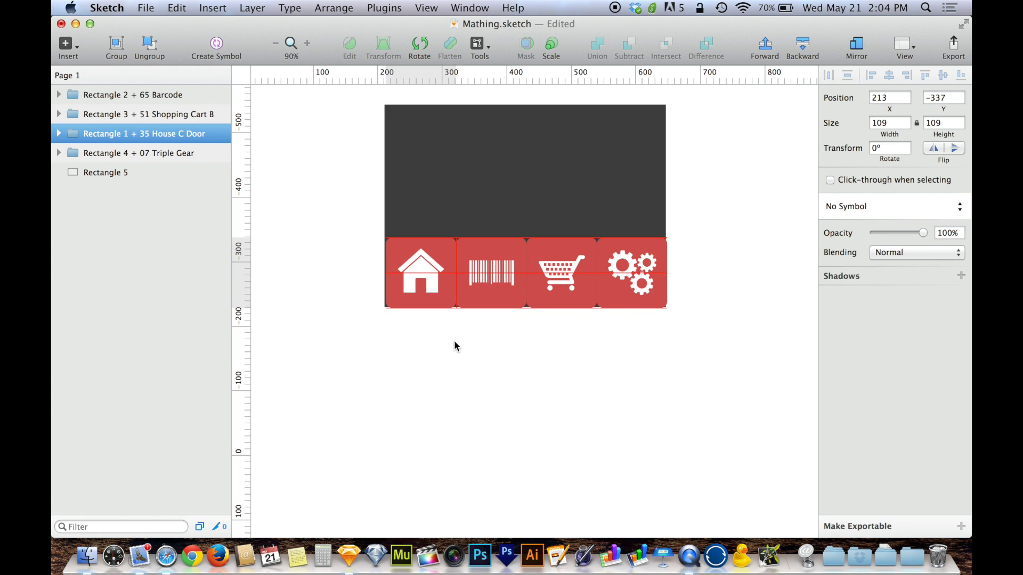
left_click_drag(740, 373, 424, 262)
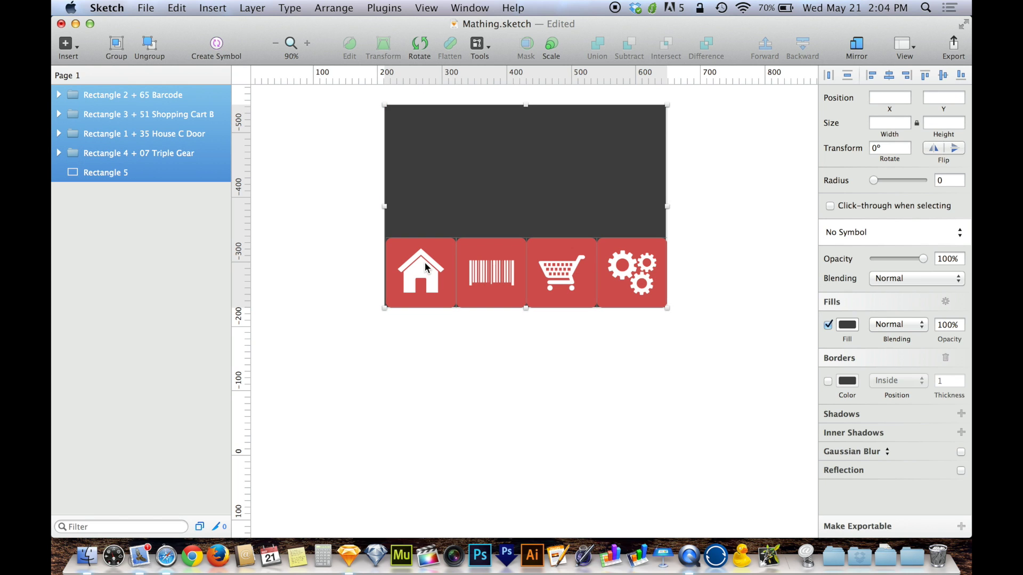
left_click(470, 163, "shift")
key("Left")
key("Left")
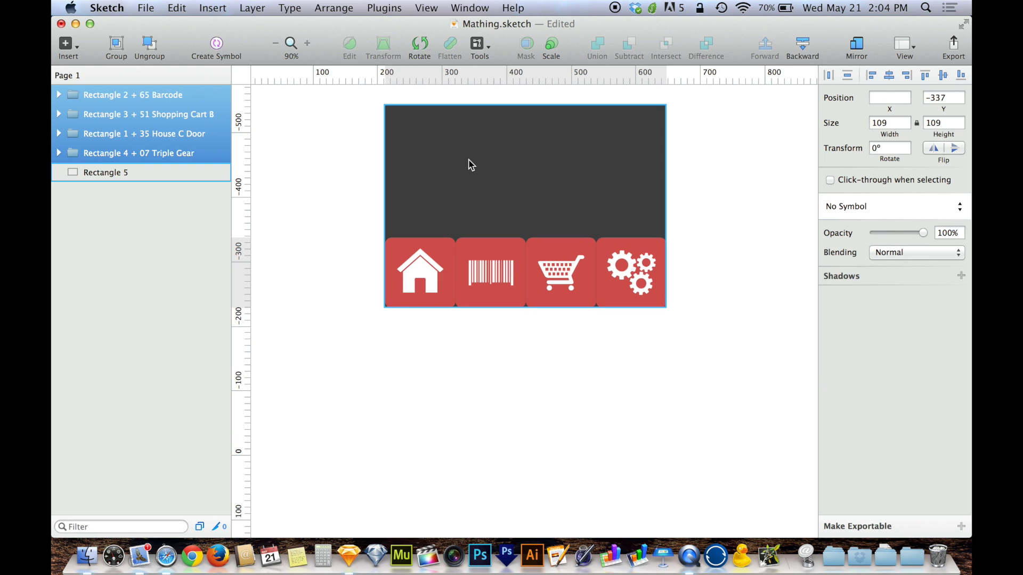
left_click(460, 343)
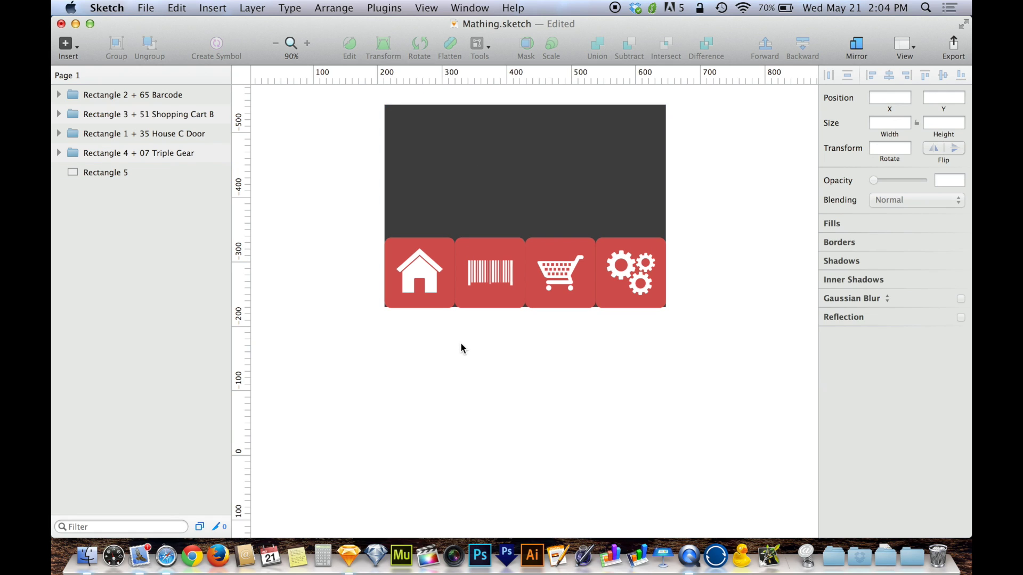